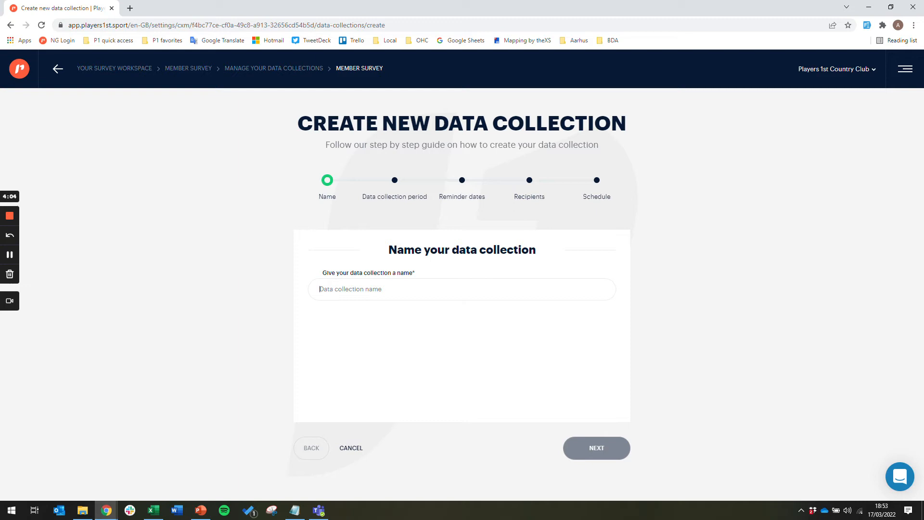
- Name the data collection "Over 18s Members 17.03.2022" and set its start to 18 Mar 2022, 13:00
text(Over 18s Members 17.03.2022)
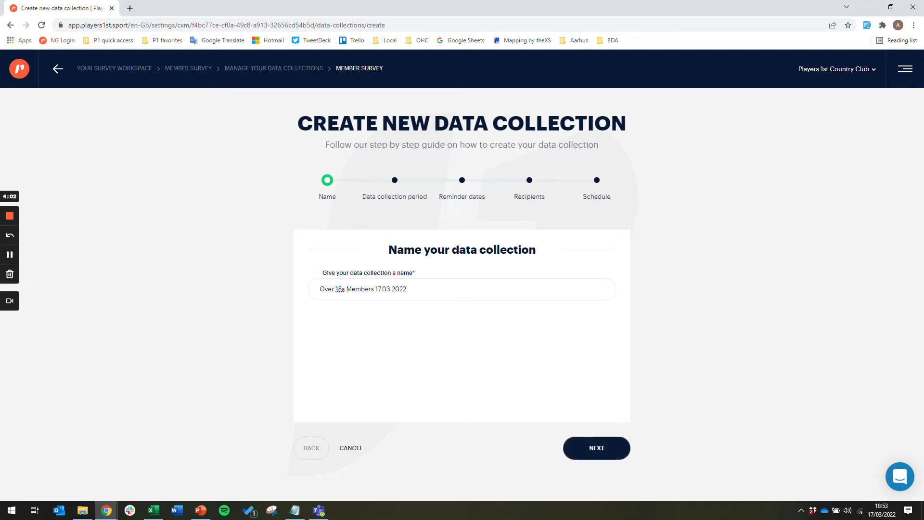
click(611, 451)
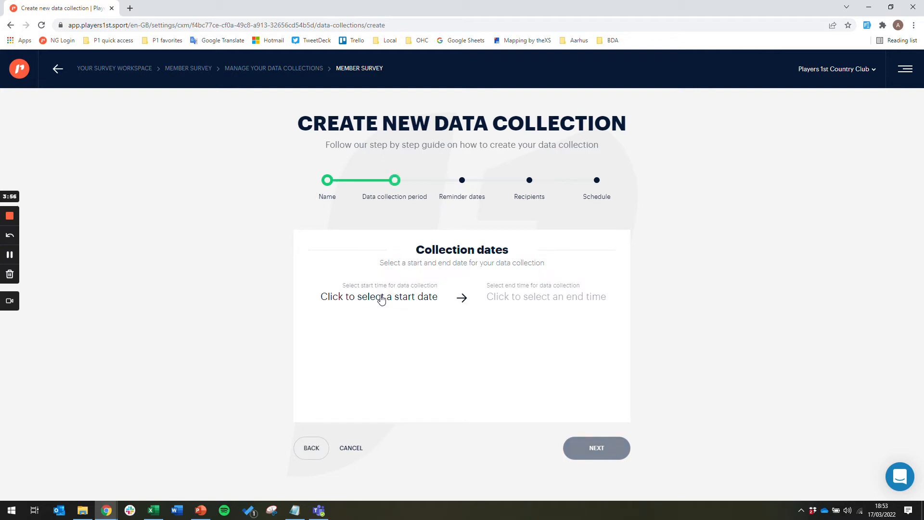
click(407, 303)
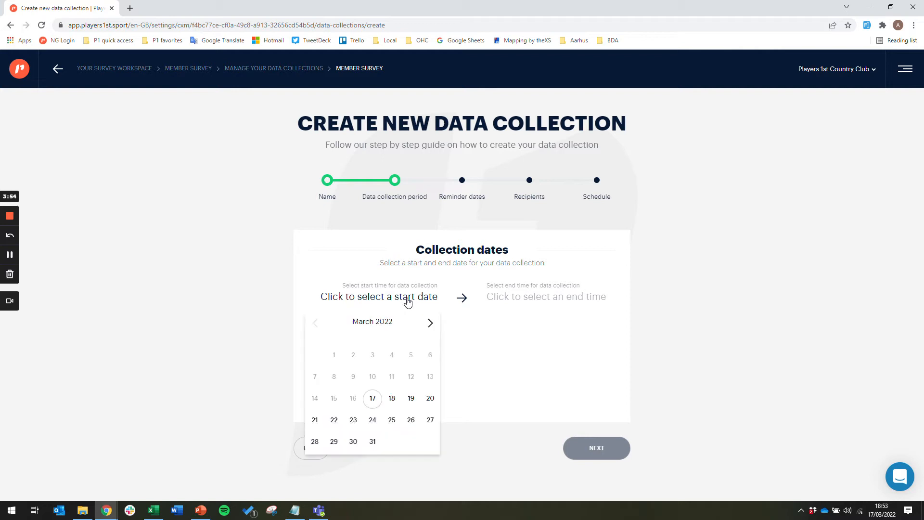
click(392, 399)
drag(436, 350, 428, 400)
scroll(404, 417, down, 2)
click(404, 415)
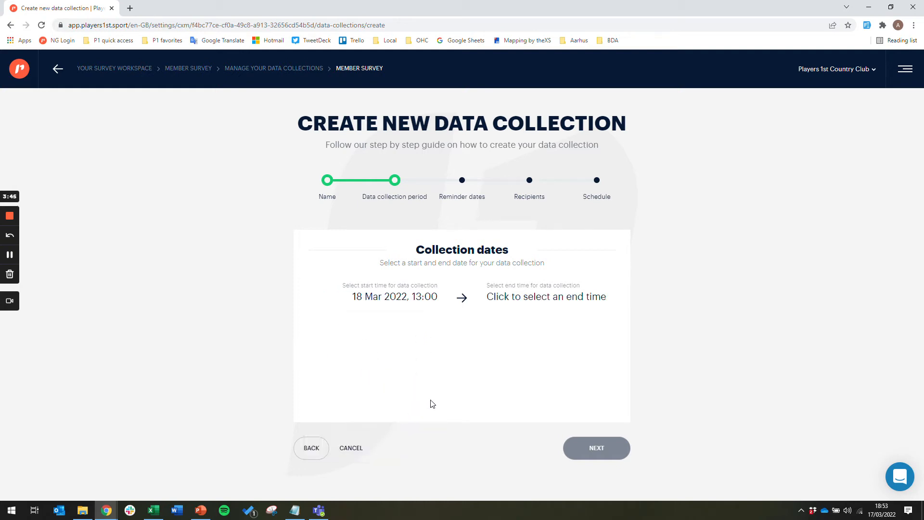
- Set the end of the data collection to 15 Apr 2022, 14:00 and proceed to the reminder dates
click(557, 302)
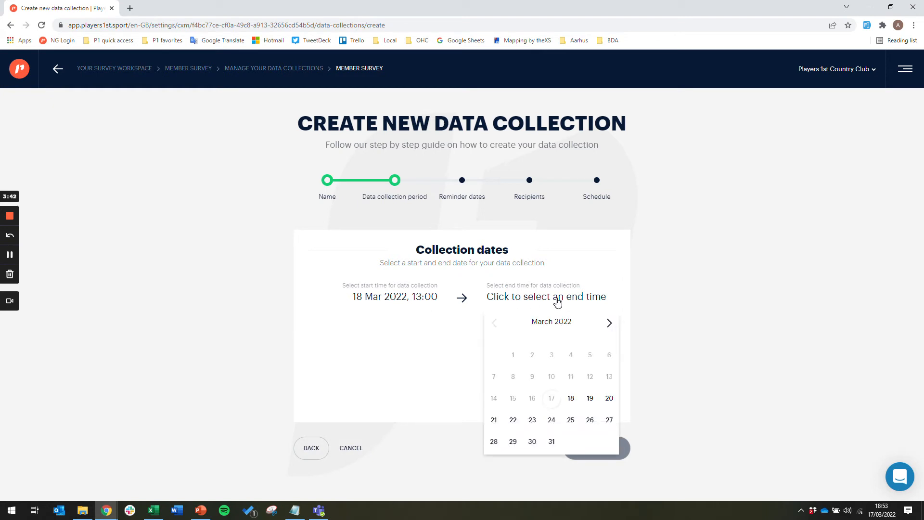
click(609, 323)
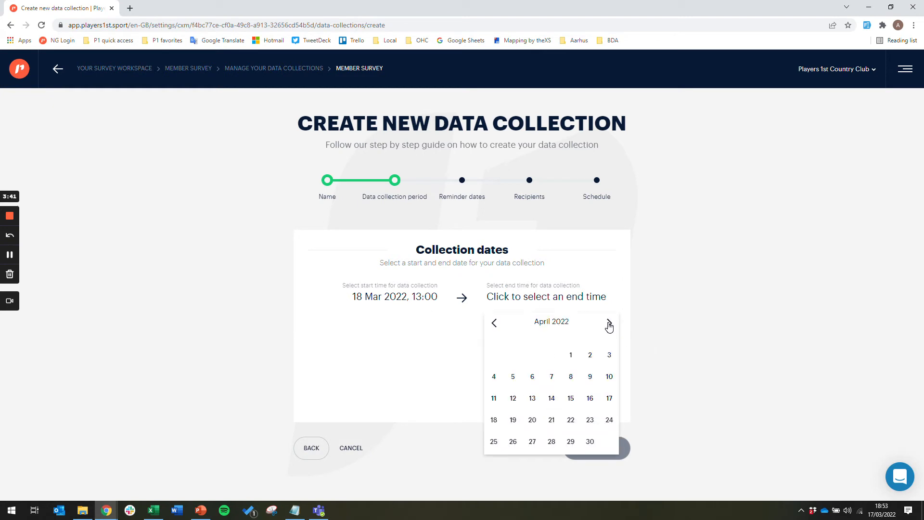
click(570, 402)
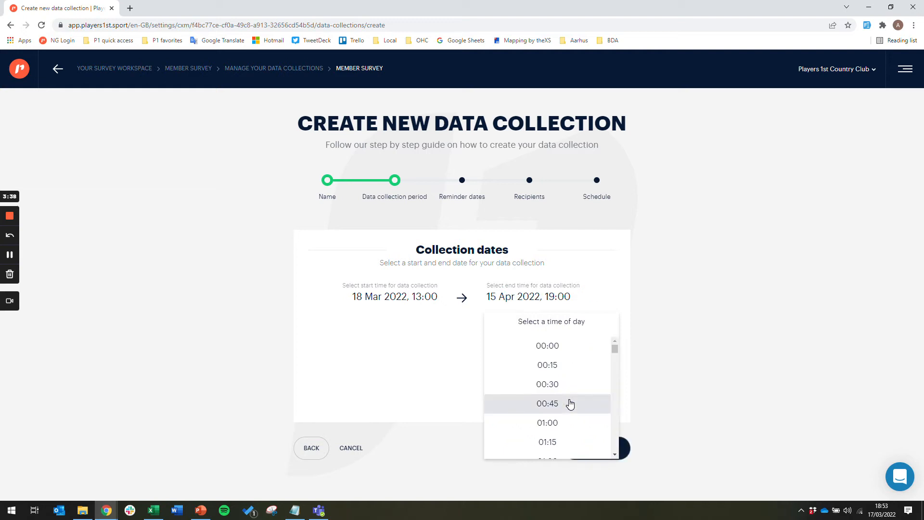
drag(613, 350, 614, 407)
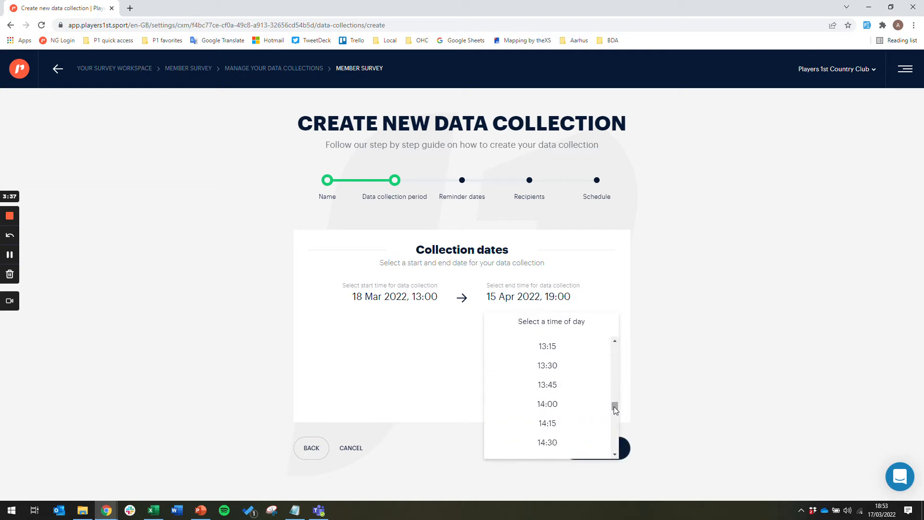
click(583, 407)
click(596, 448)
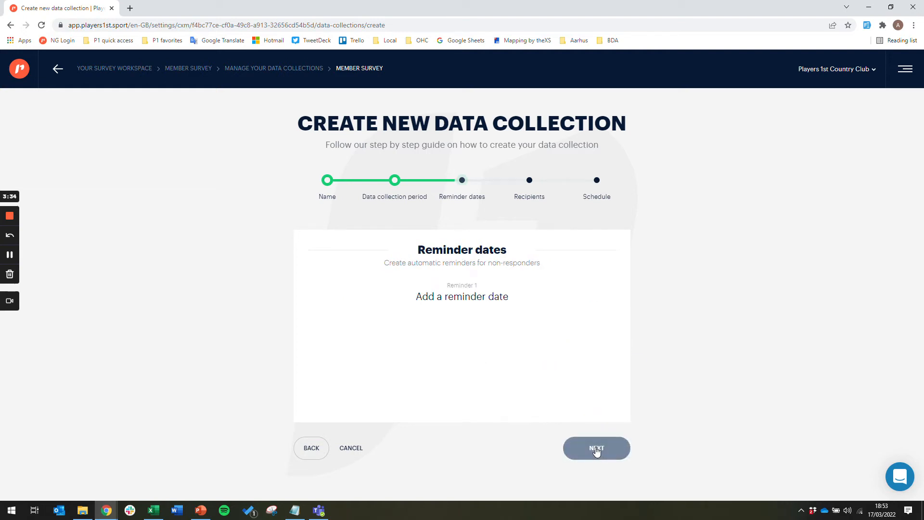
- Add a first reminder for non-responders on 24 Mar 2022 at 14:00
click(465, 297)
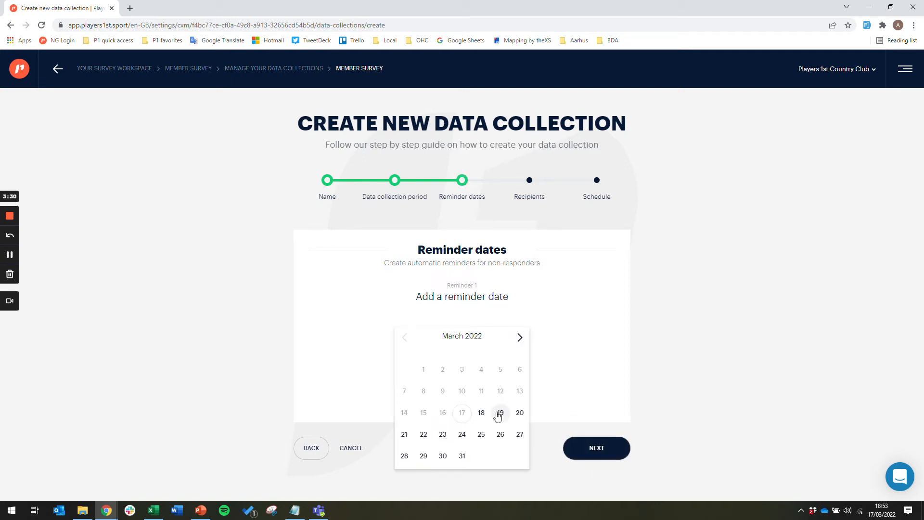
click(462, 434)
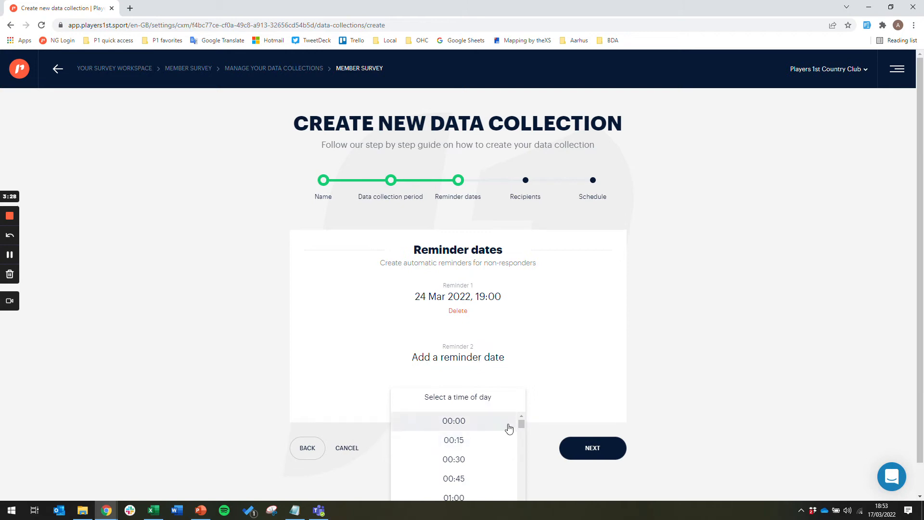
scroll(648, 347, down, 1)
drag(521, 393, 495, 453)
click(496, 453)
- Add a second reminder on 05 Apr 2022 at 13:15 and proceed to the recipients import
click(473, 364)
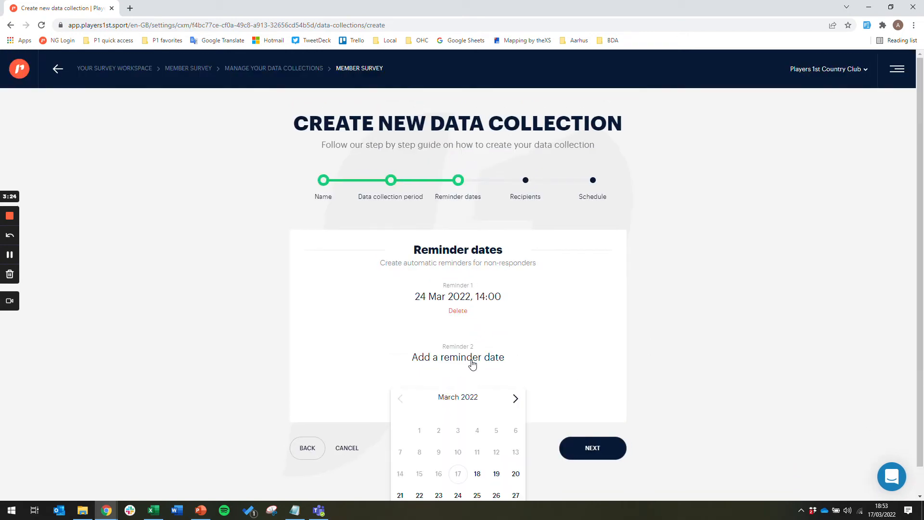
click(516, 402)
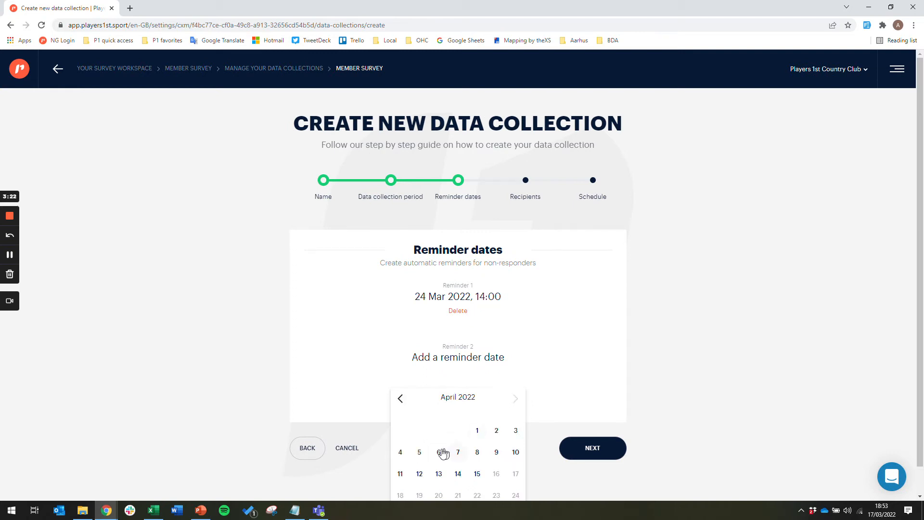
click(419, 455)
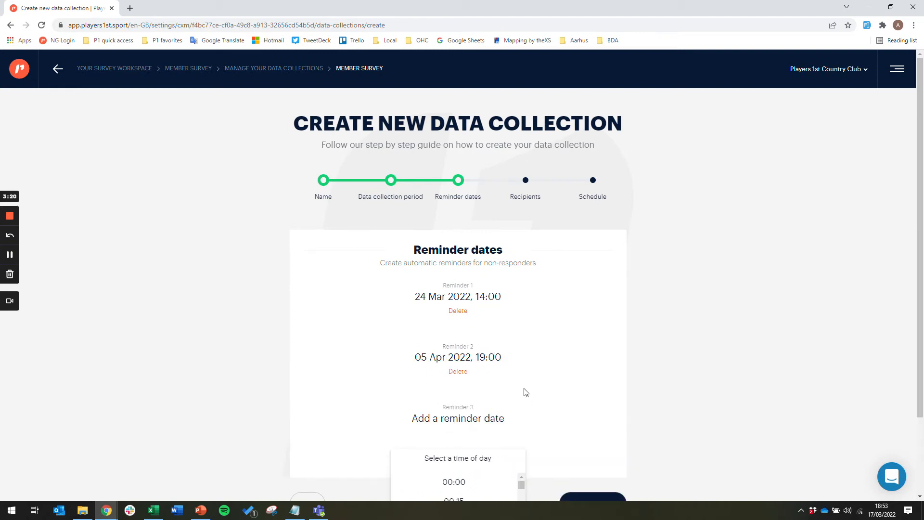
scroll(606, 384, down, 2)
drag(521, 391, 516, 447)
click(515, 448)
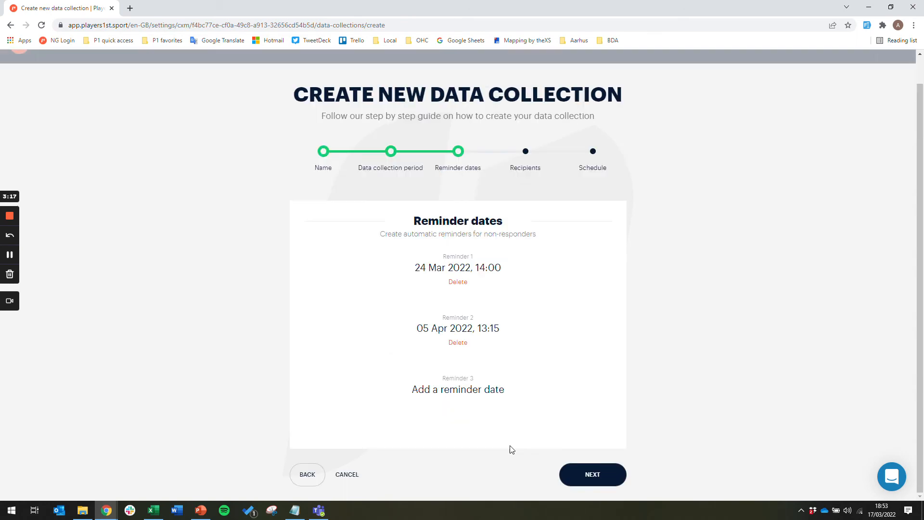
click(610, 476)
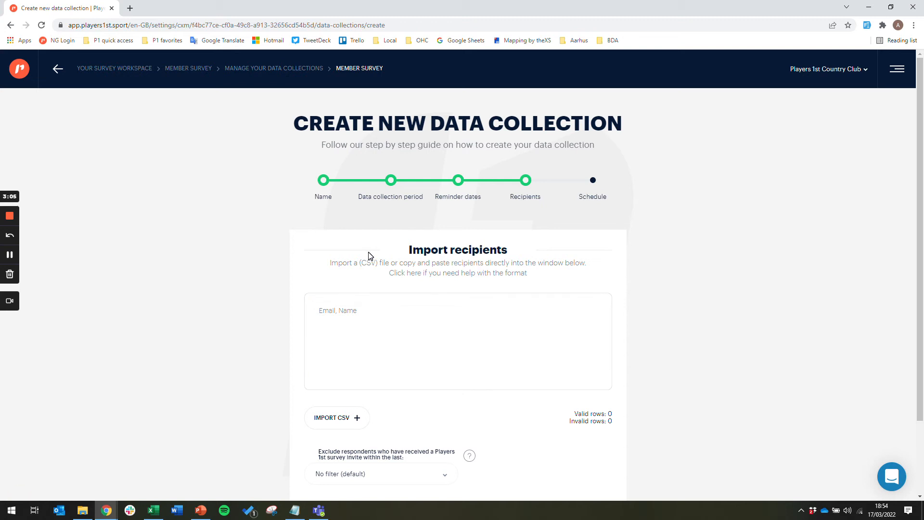
- Switch to Excel and copy the selected e-mail addresses and names from the Members list sheet
scroll(264, 320, down, 1)
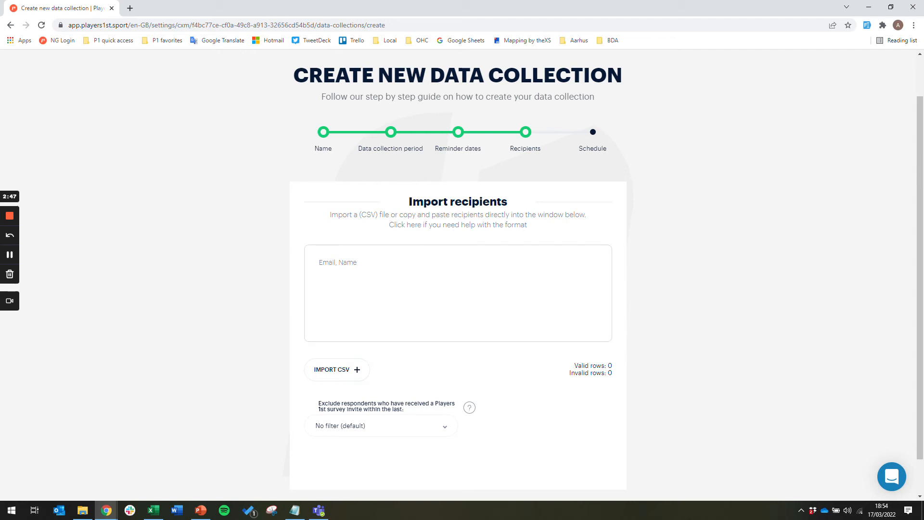
click(154, 510)
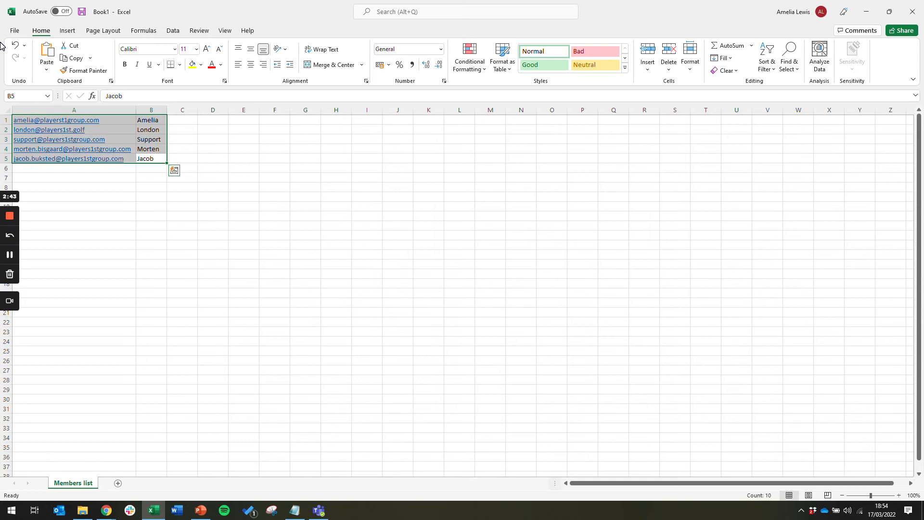
key(ctrl+c)
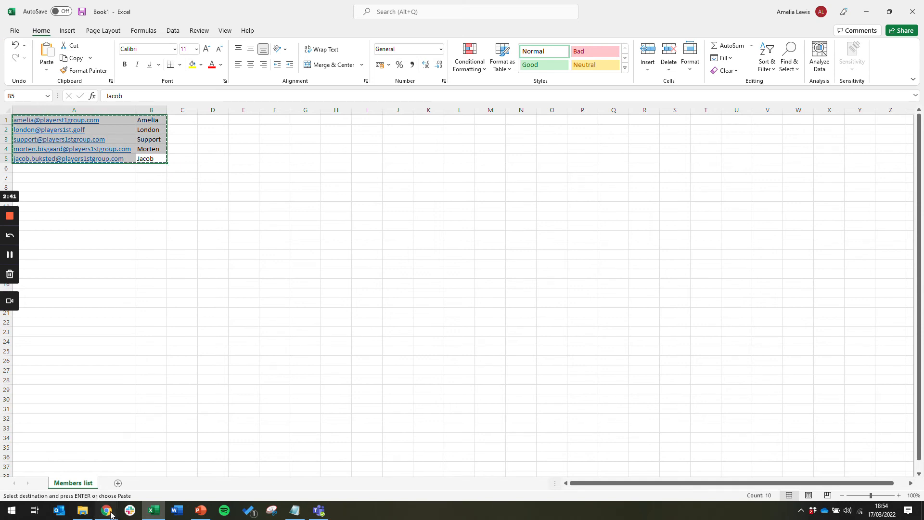
- Return to the browser, paste the copied member e-mails and names as recipients, and proceed to the send out summary
click(106, 510)
click(182, 476)
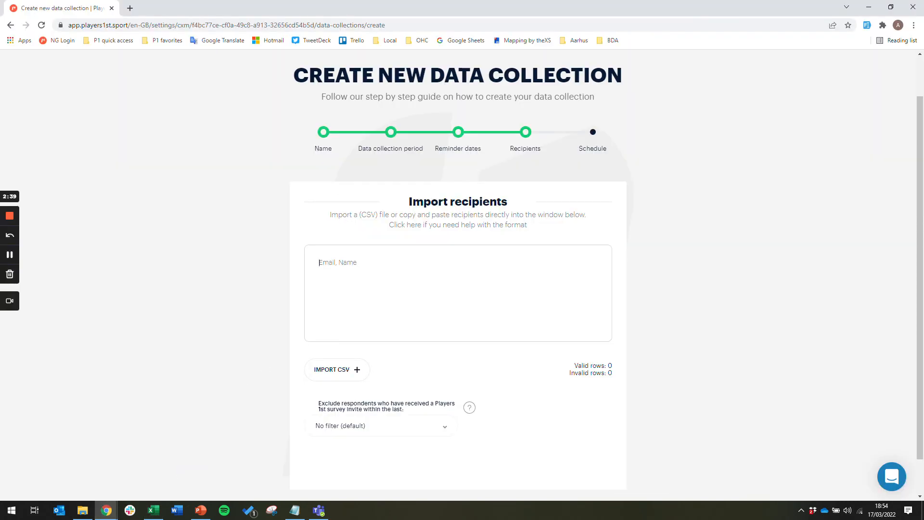
key(ctrl+v)
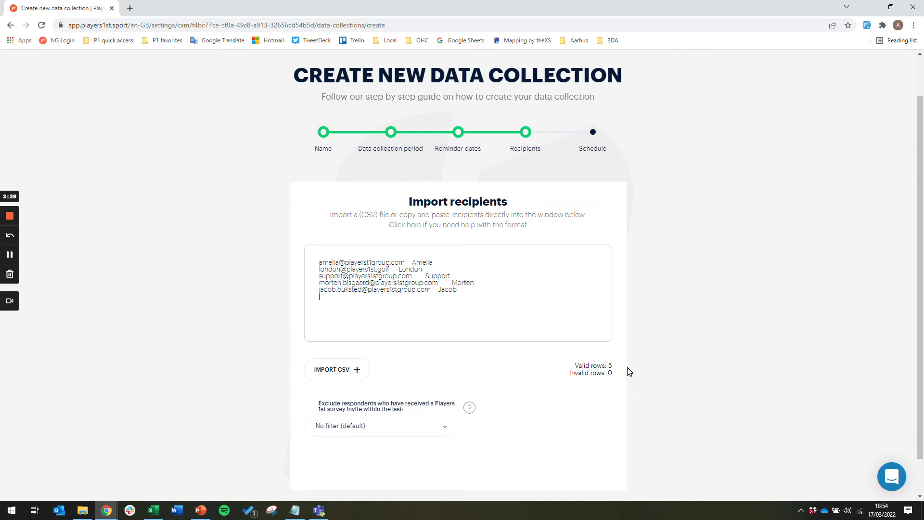
scroll(621, 385, down, 1)
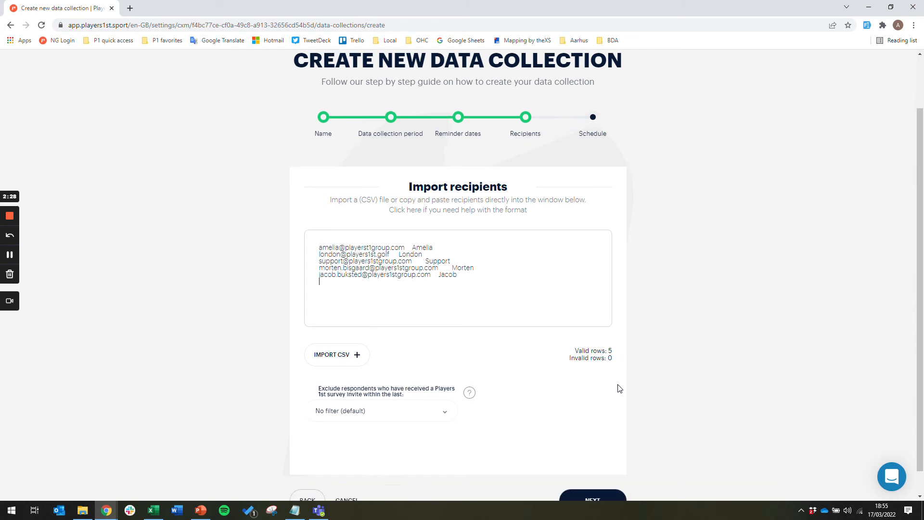
click(600, 473)
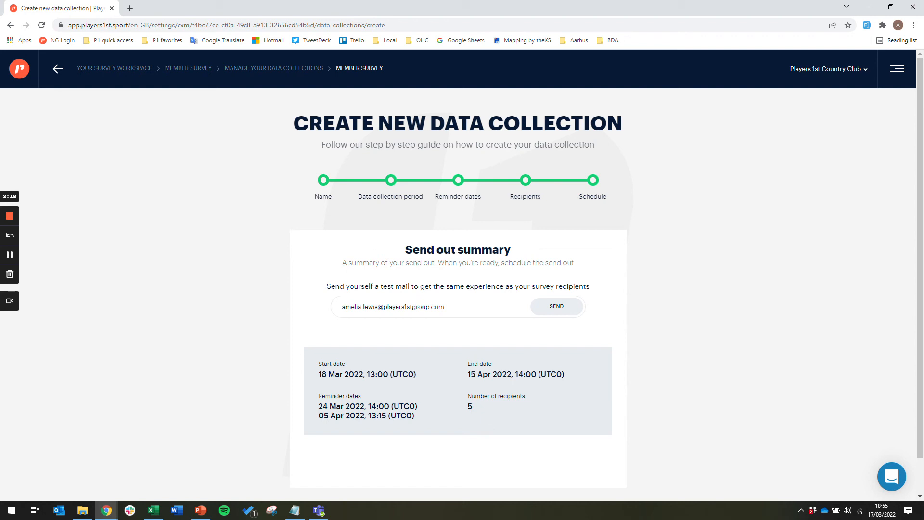
- Schedule the data collection and show the actions available for Over 18s Members 17.03.2022 in the overview
scroll(571, 404, down, 1)
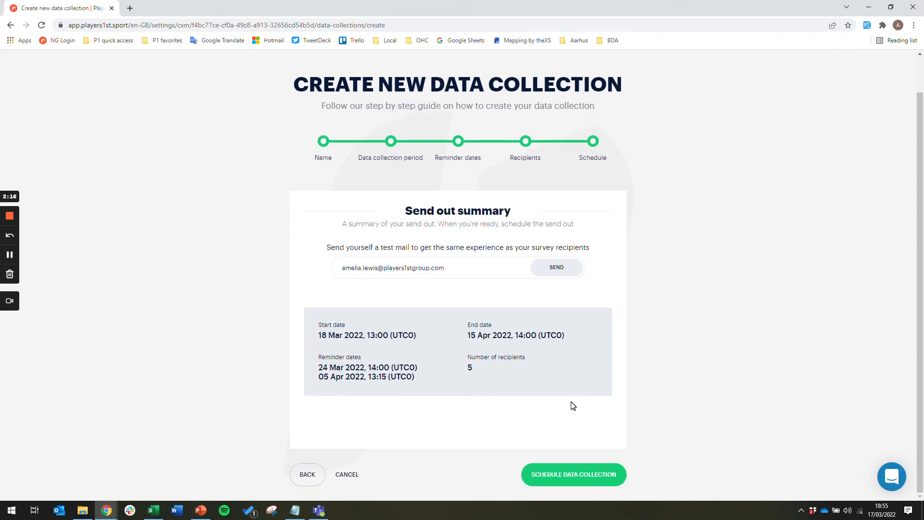
click(582, 475)
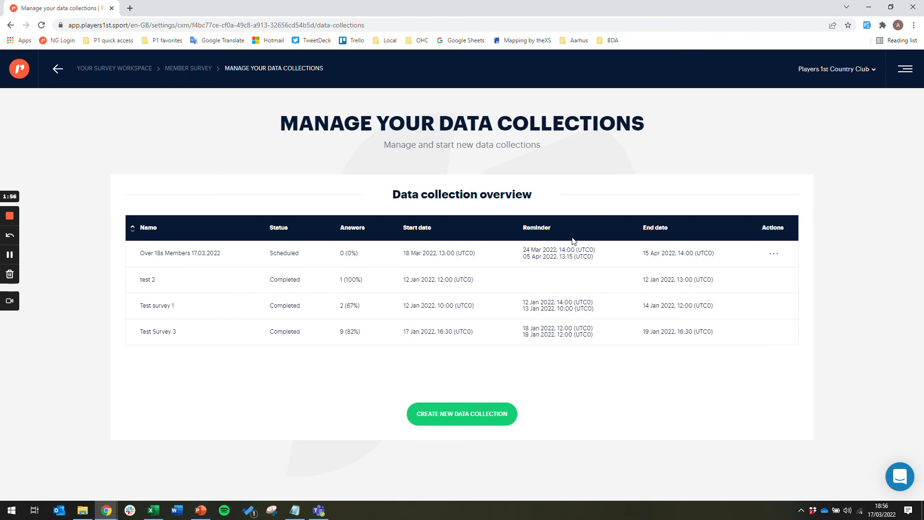
click(772, 255)
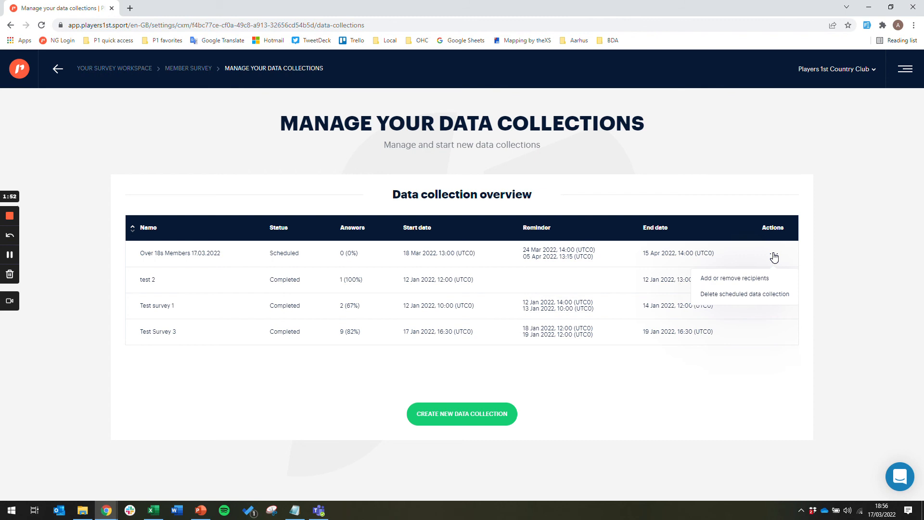